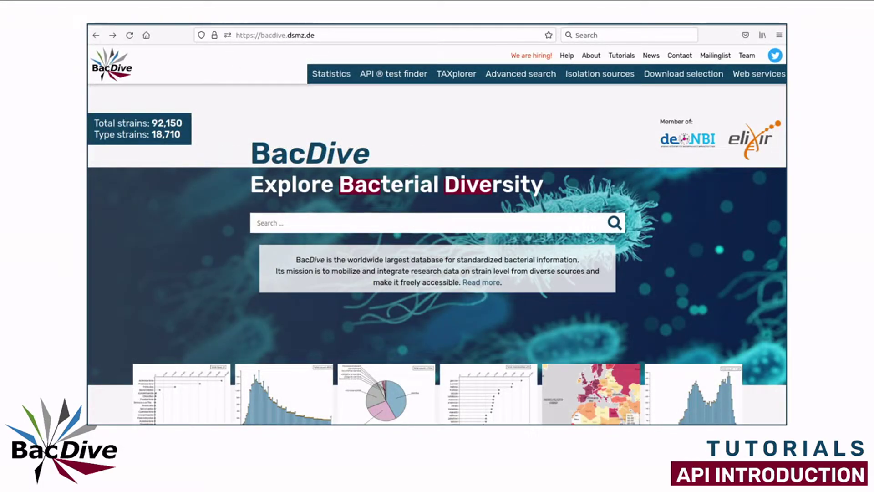
# Open the BacDive Web services page to show the API documentation and /fetch endpoint.
pyautogui.click(756, 77)
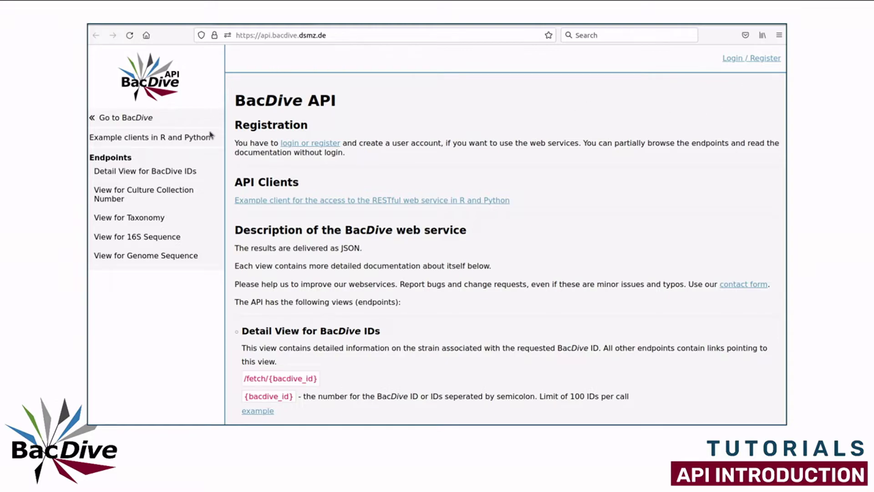
pyautogui.click(311, 200)
pyautogui.click(331, 144)
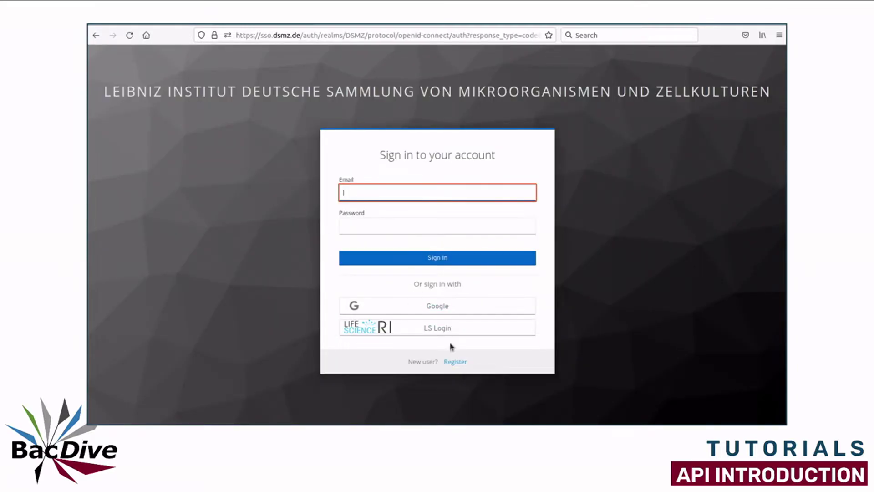
pyautogui.click(454, 362)
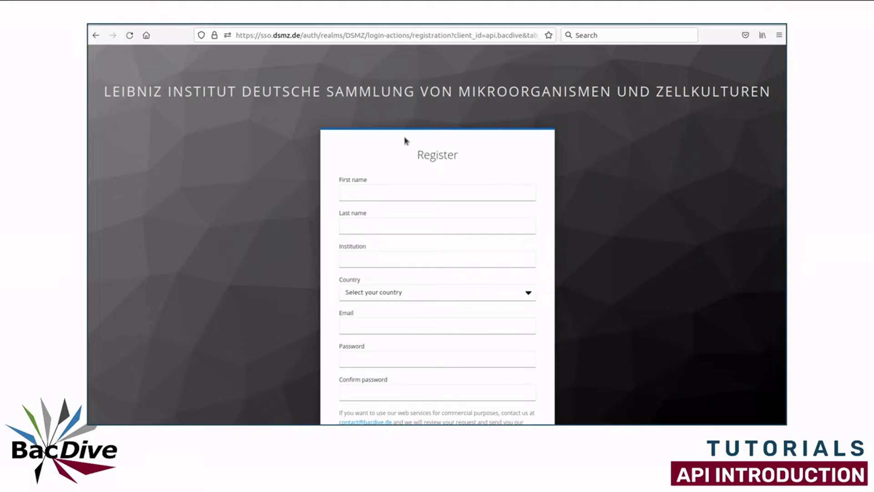
pyautogui.scroll(-3, 309, 220)
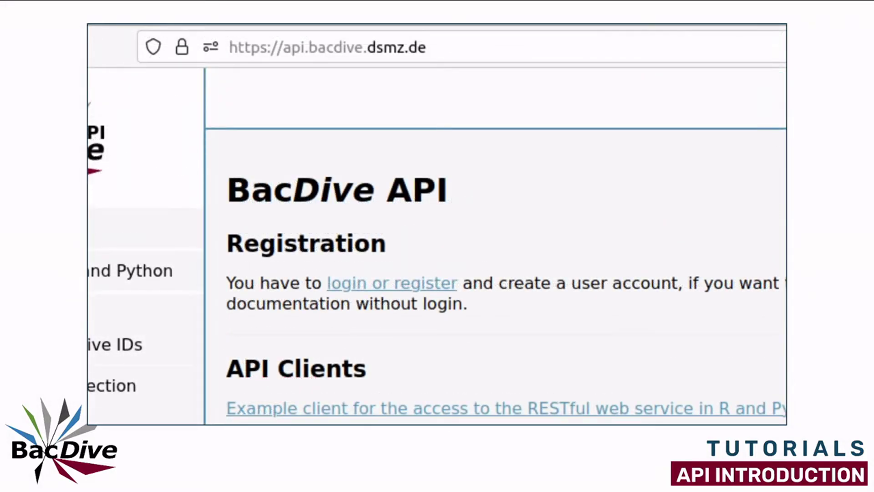
# Append /fetch/5621;139709 to the API address to request both strain records.
pyautogui.click(504, 40)
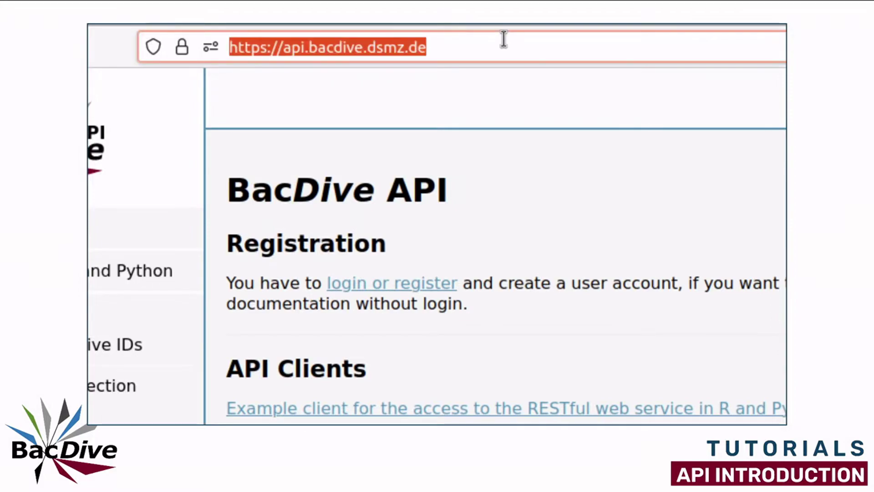
pyautogui.click(504, 39)
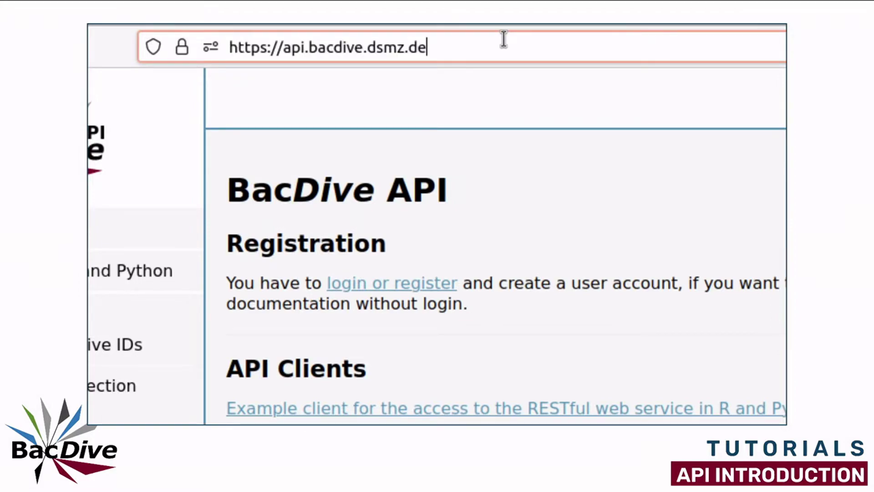
pyautogui.write('/')
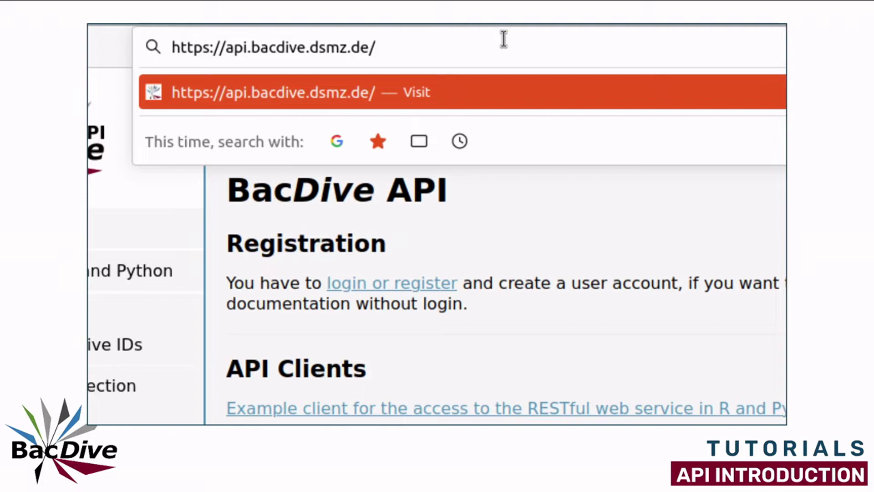
pyautogui.write('fetch')
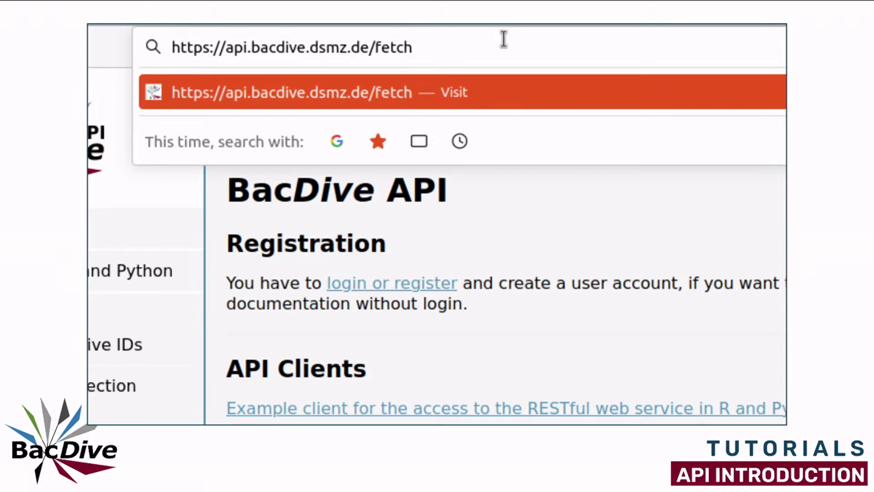
pyautogui.write('/')
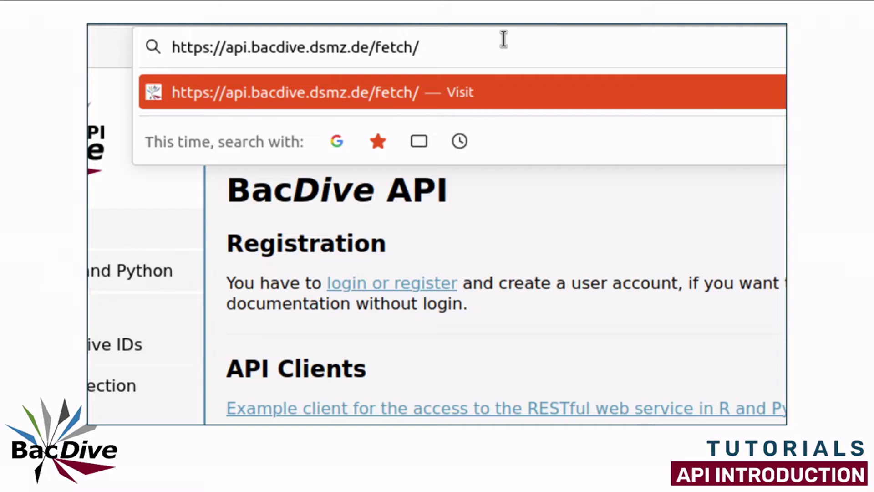
pyautogui.write('5621')
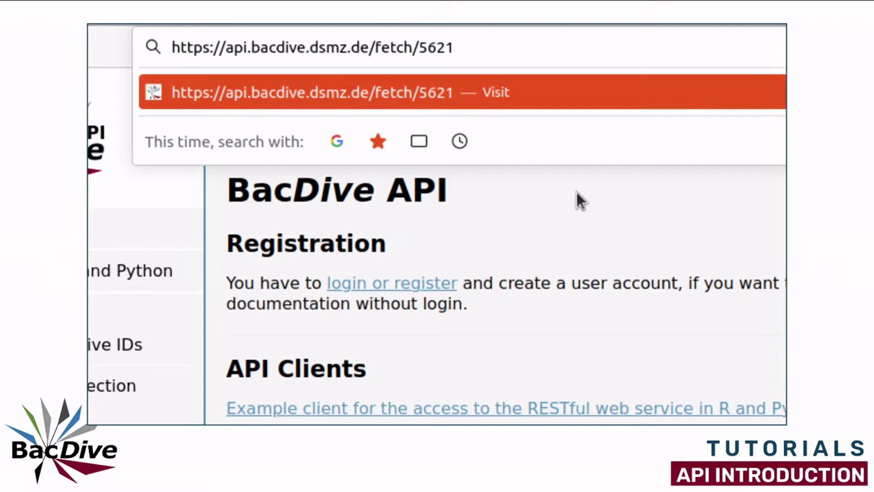
pyautogui.write(';13970')
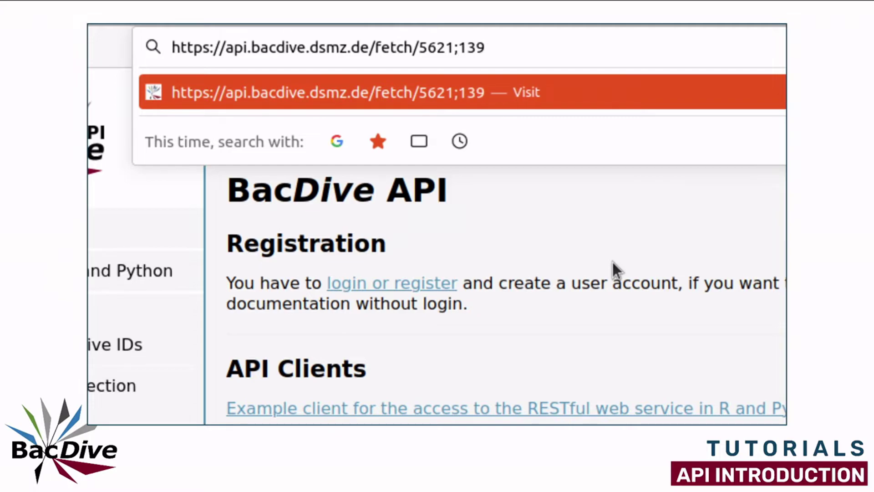
pyautogui.write('9')
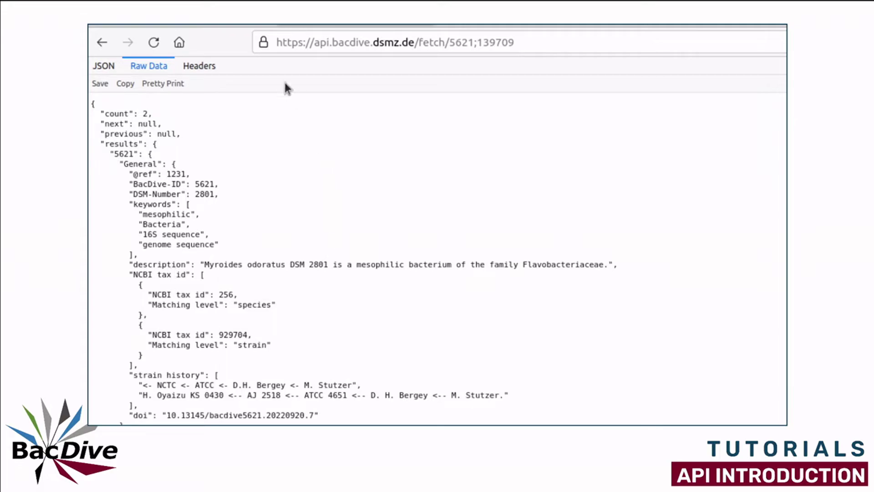
# Show the fetch result as a JSON tree collapsed to count, next, previous and results.
pyautogui.click(108, 66)
pyautogui.click(174, 85)
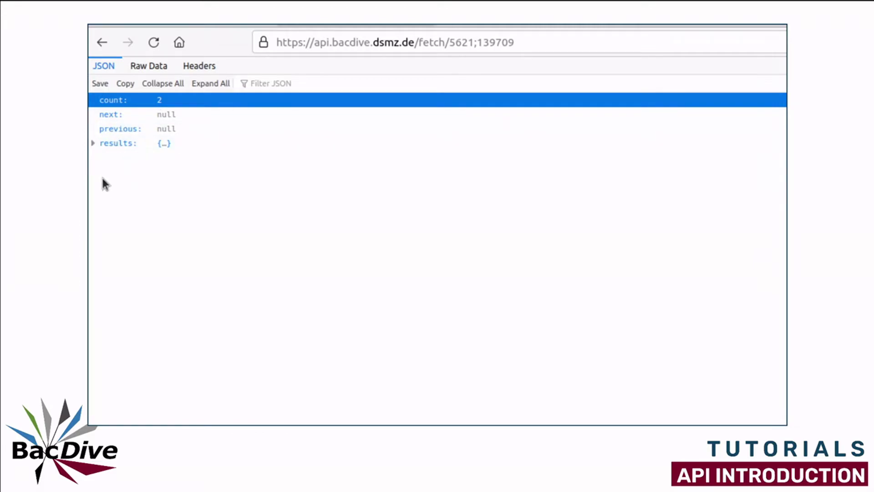
# Expand results and strain 5621, viewing and then folding its General section.
pyautogui.click(93, 144)
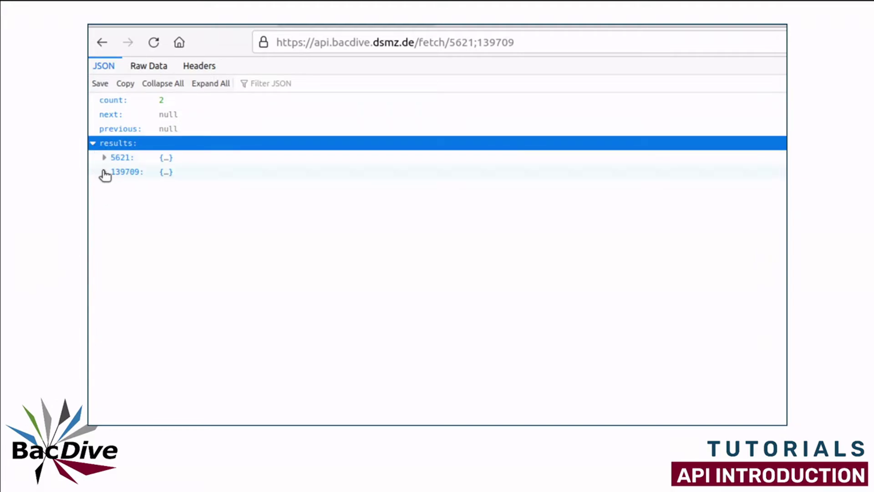
pyautogui.click(106, 157)
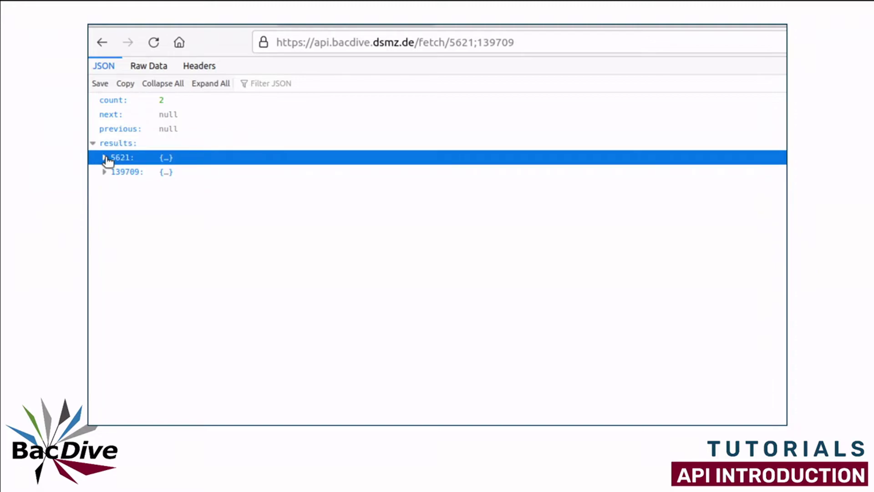
pyautogui.click(105, 158)
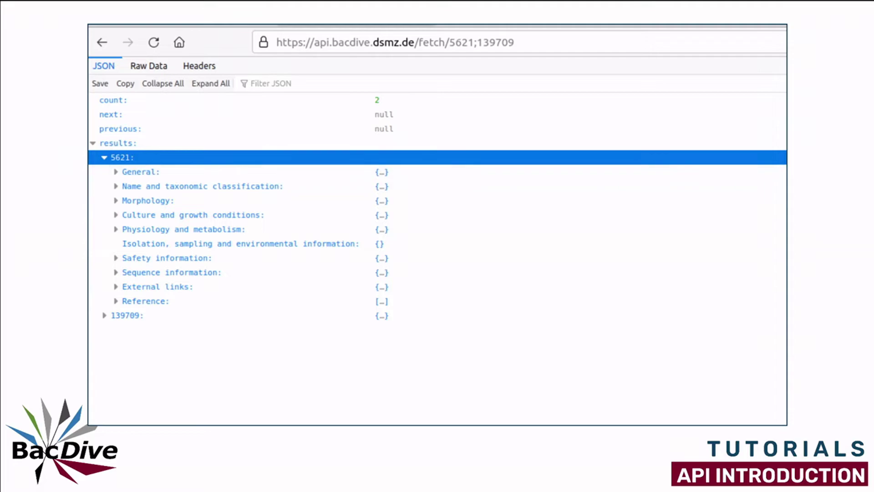
pyautogui.click(115, 172)
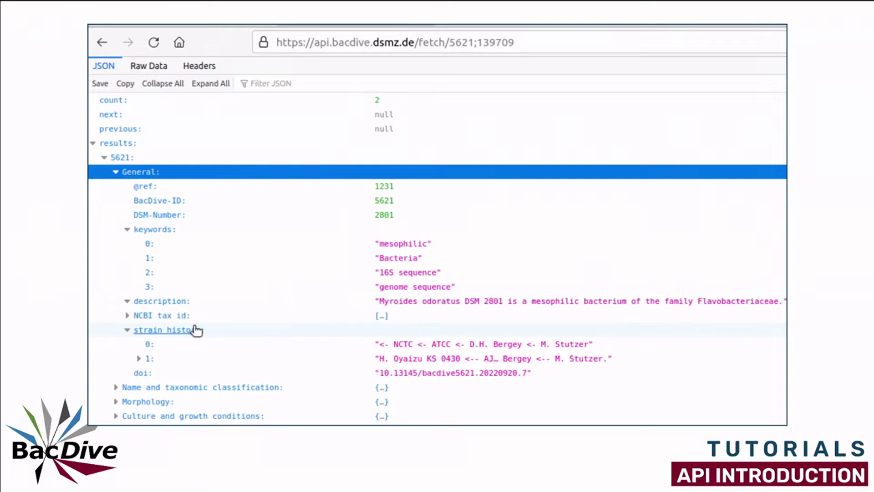
pyautogui.click(116, 172)
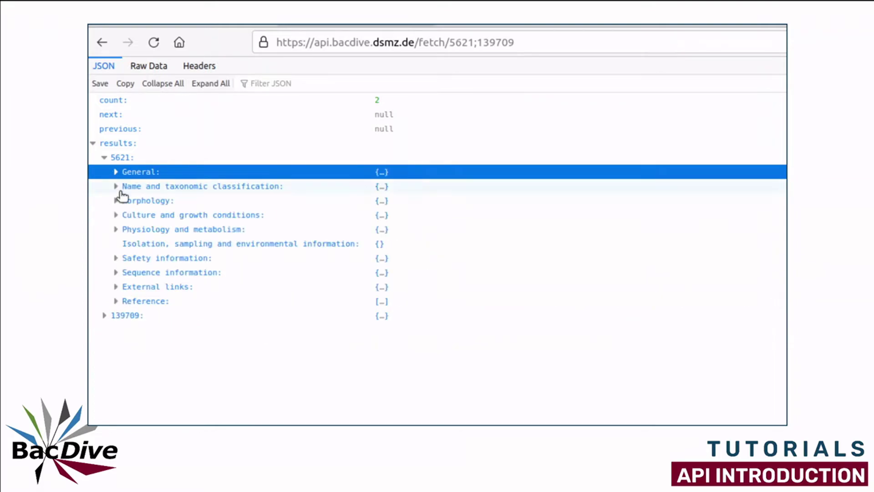
# Inspect strain 5621's taxonomy, fold 5621 away, and expand strain 139709.
pyautogui.click(116, 186)
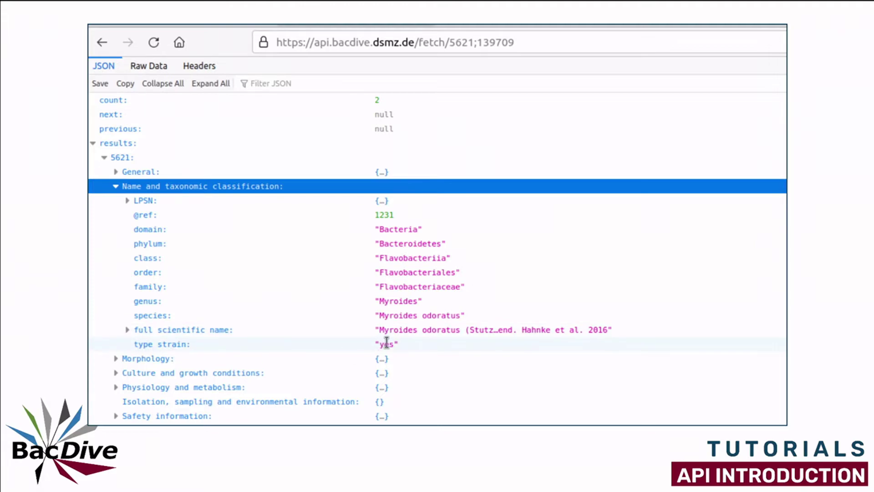
pyautogui.click(116, 187)
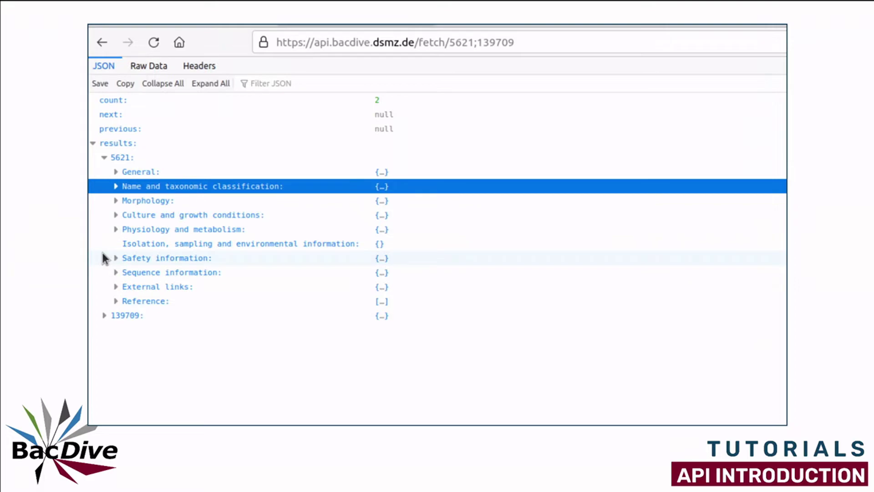
pyautogui.click(105, 158)
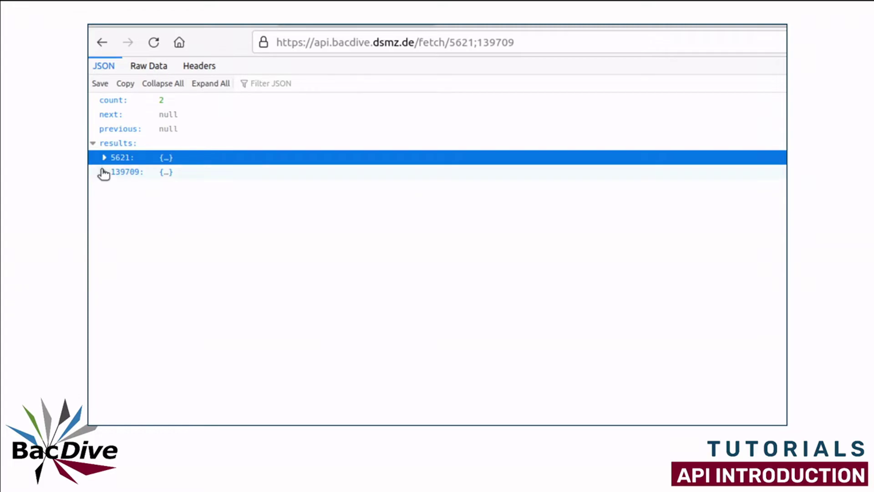
pyautogui.click(104, 172)
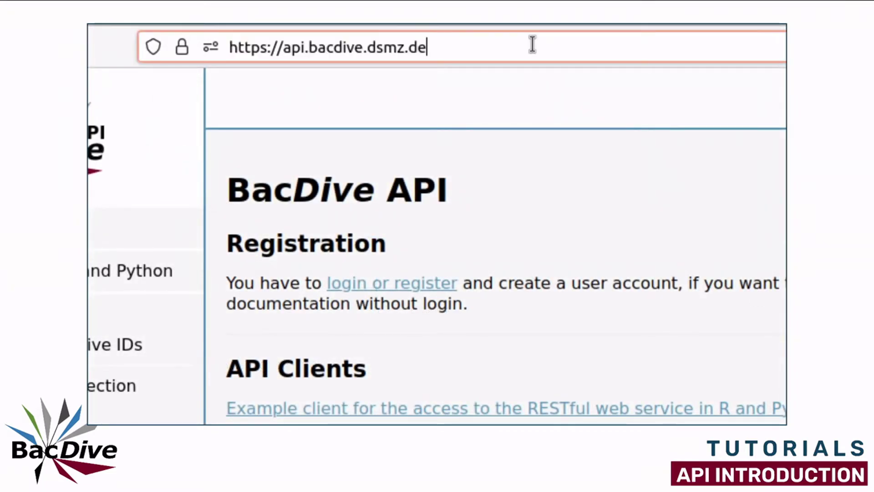
# Query culturecollectionno/DSM 2801, which returns the single BacDive ID 5621.
pyautogui.write('/')
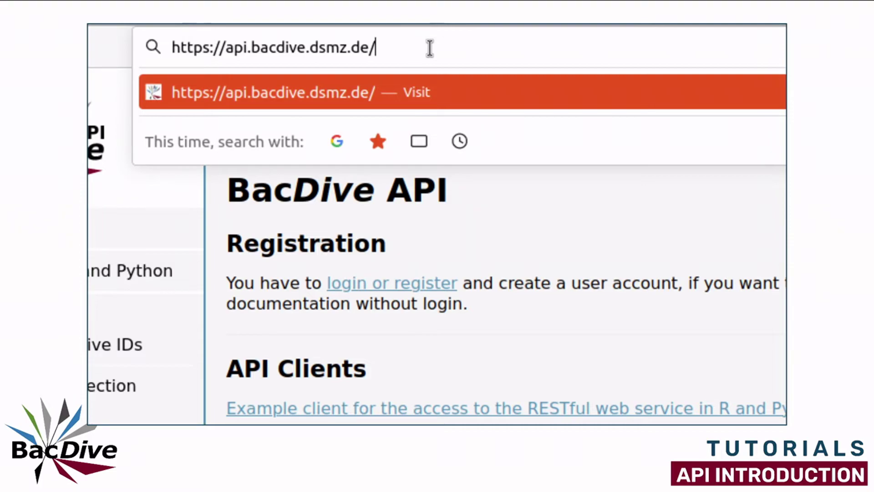
pyautogui.write('cultur')
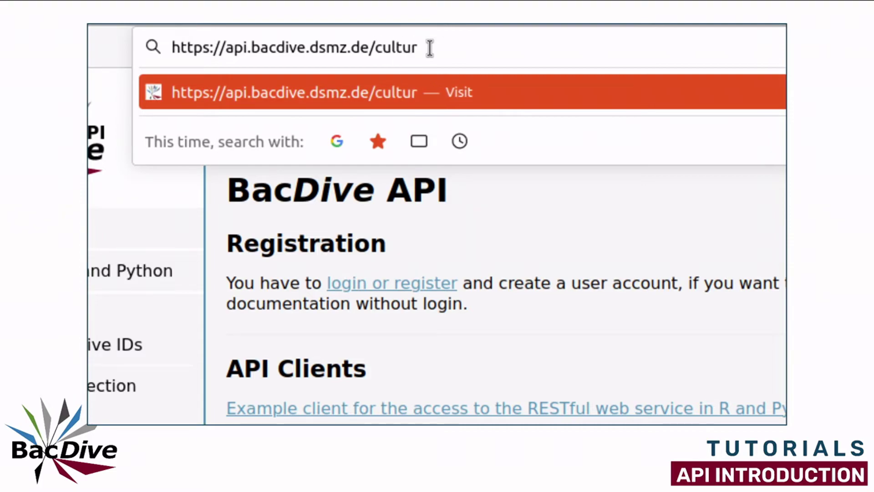
pyautogui.write('e')
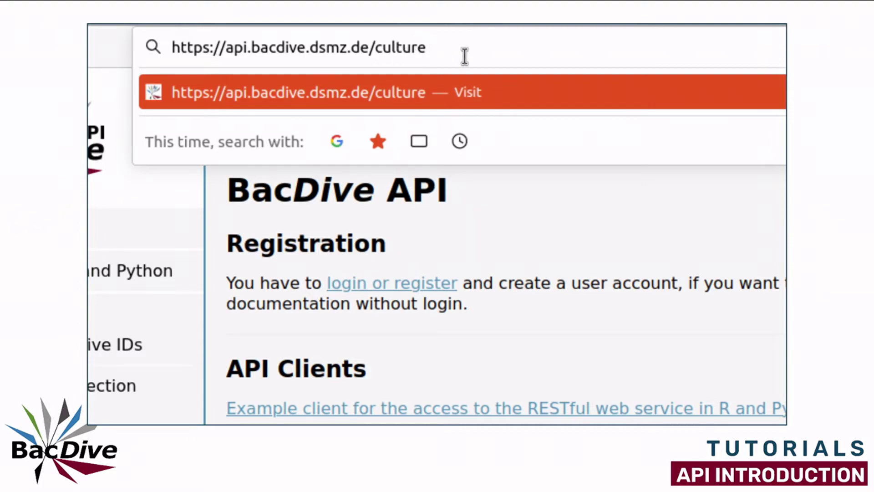
pyautogui.write('collec')
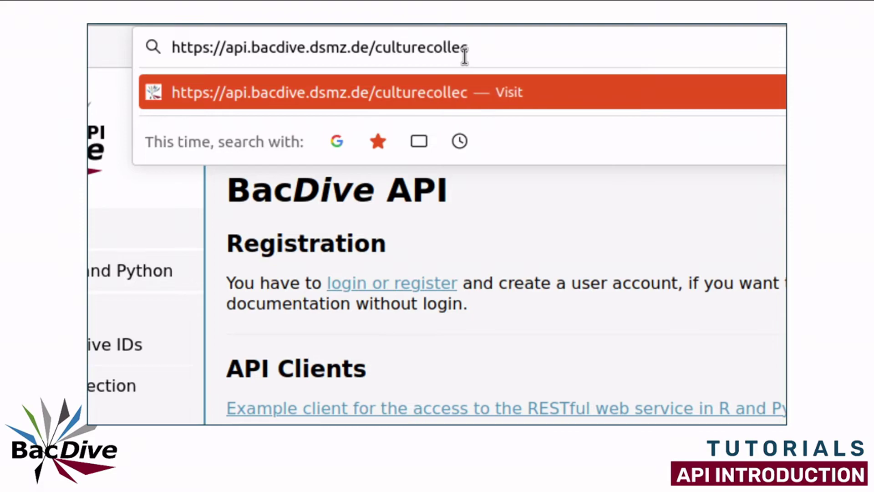
pyautogui.write('tionno')
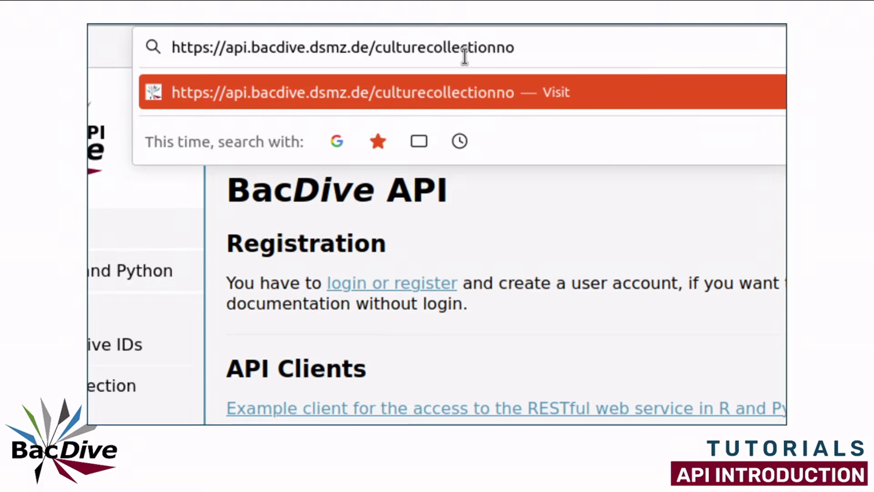
pyautogui.write('/')
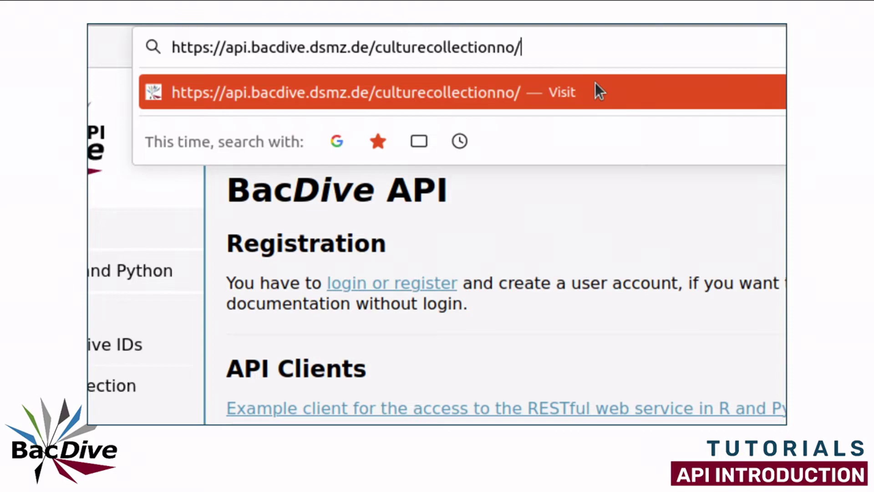
pyautogui.write('DS')
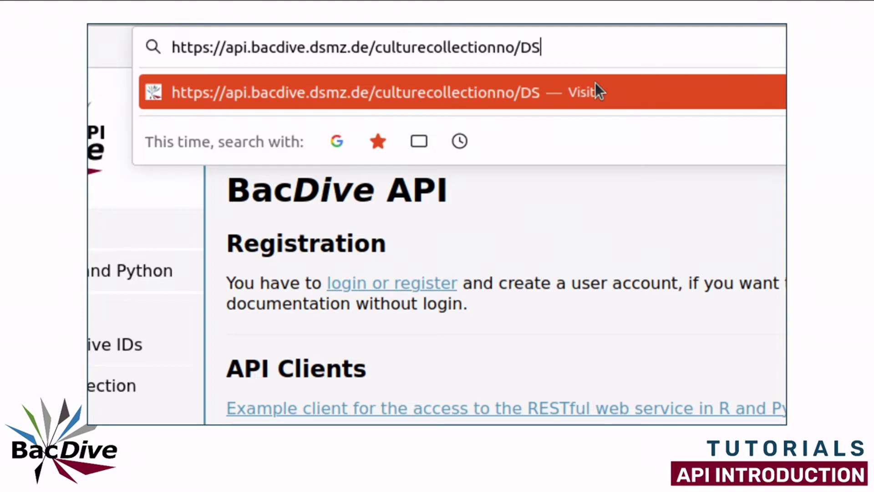
pyautogui.write('M 2801')
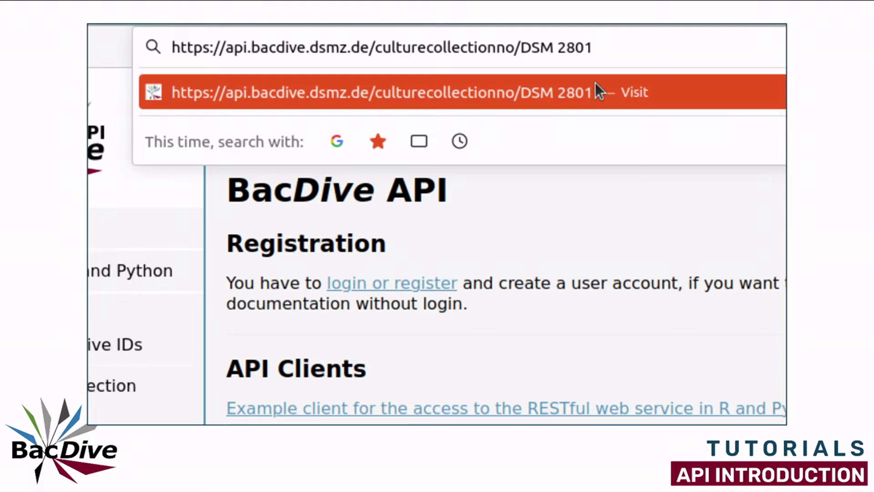
pyautogui.press('Return')
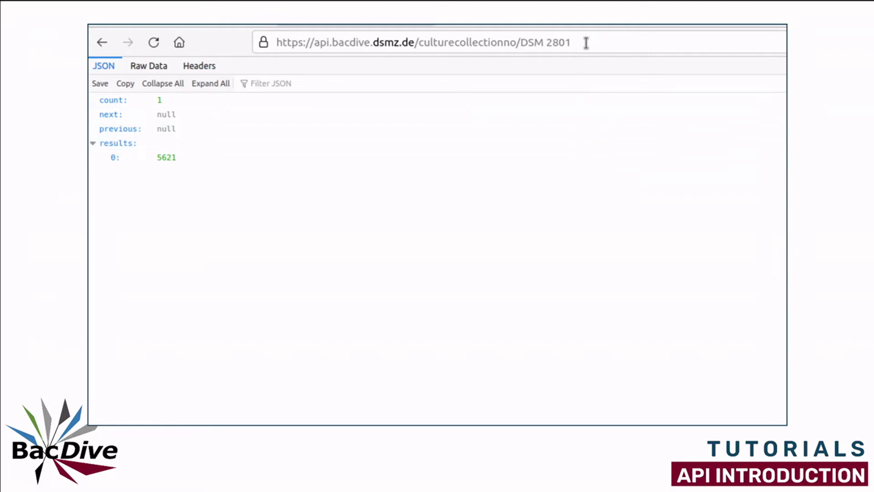
# Replace the endpoint with taxon/Myroides to list the genus's 106 strain IDs.
pyautogui.moveTo(585, 42); pyautogui.dragTo(419, 42)
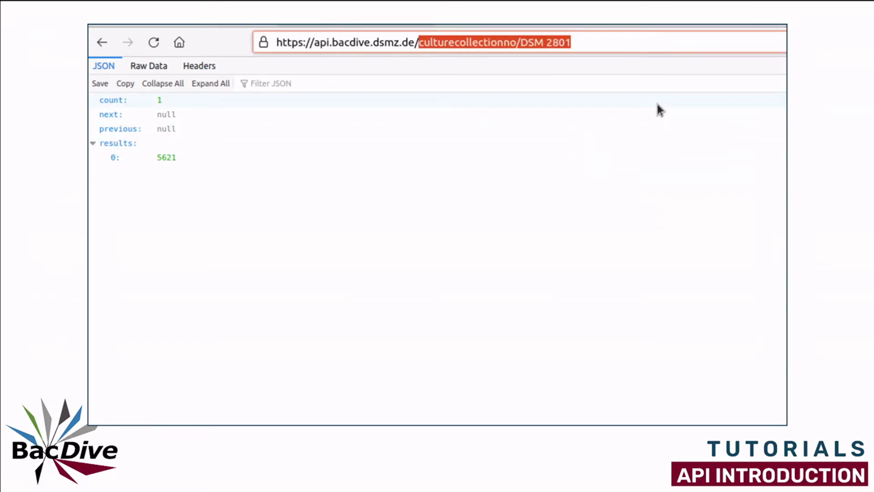
pyautogui.write('t')
pyautogui.write('ax')
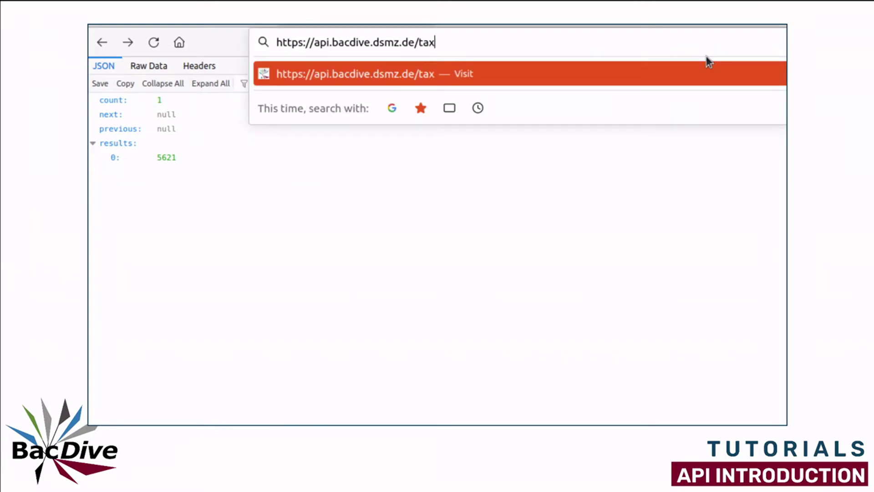
pyautogui.write('on/')
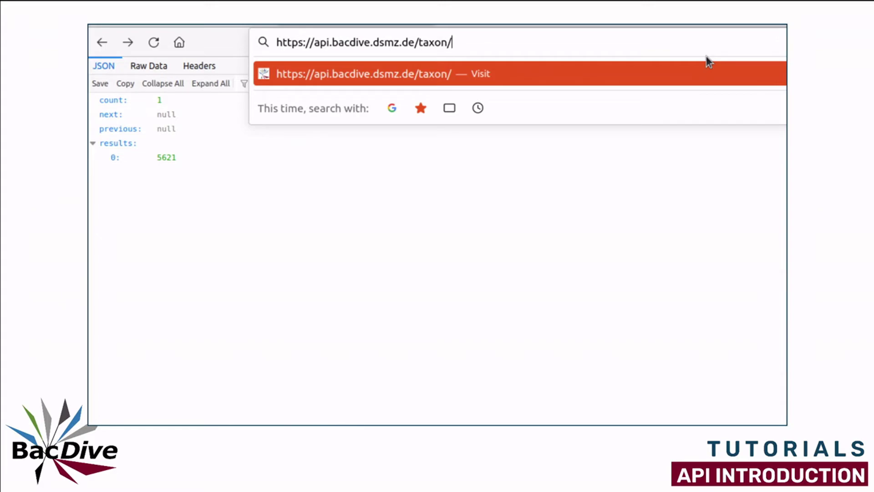
pyautogui.write('My')
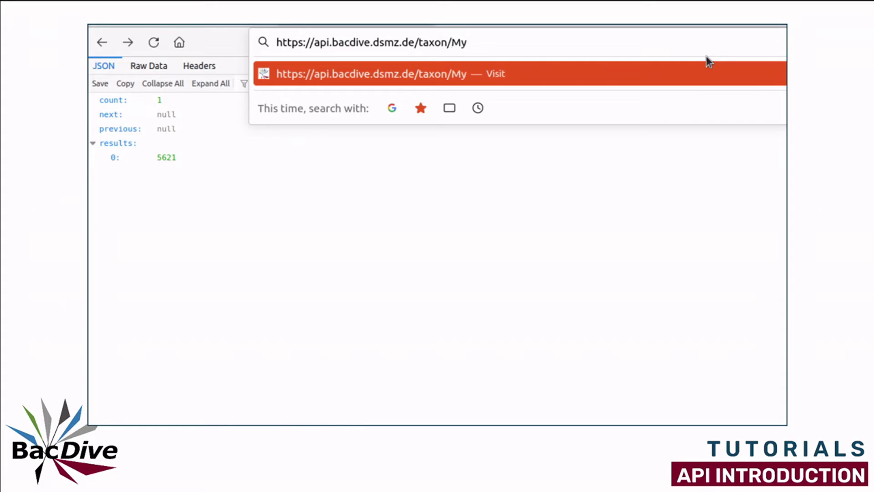
pyautogui.write('roides')
pyautogui.press('Return')
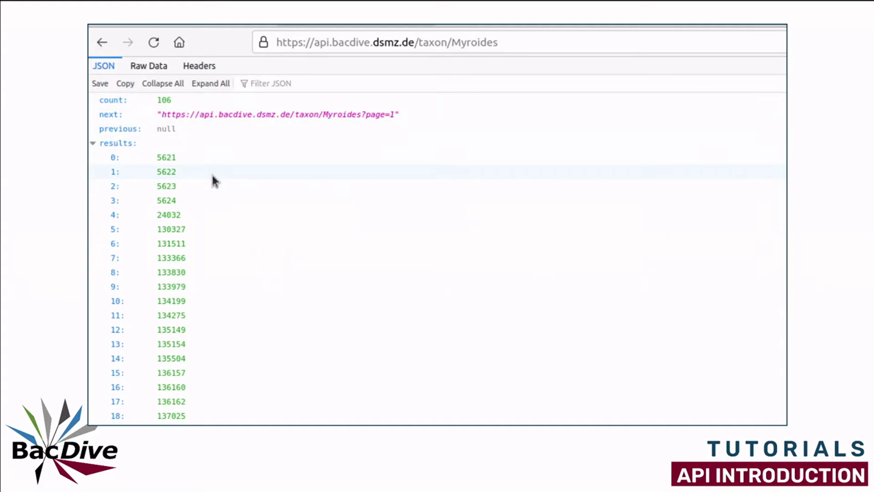
# View the next page of Myroides results, then query taxon/Myroides/odoratus for 19 IDs.
pyautogui.click(298, 116)
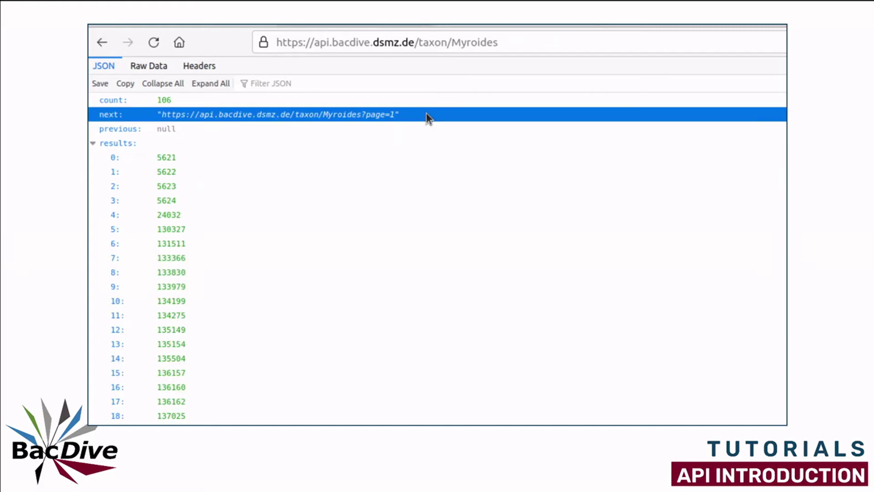
pyautogui.click(532, 45)
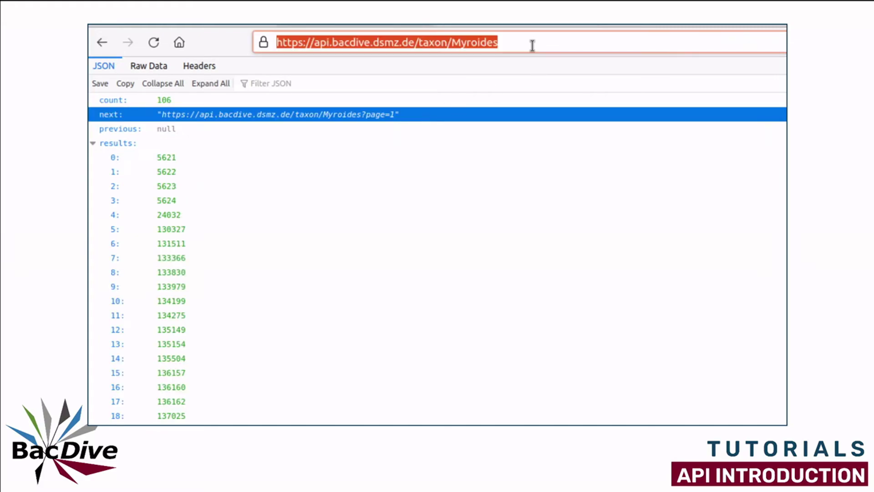
pyautogui.click(532, 45)
pyautogui.write('/')
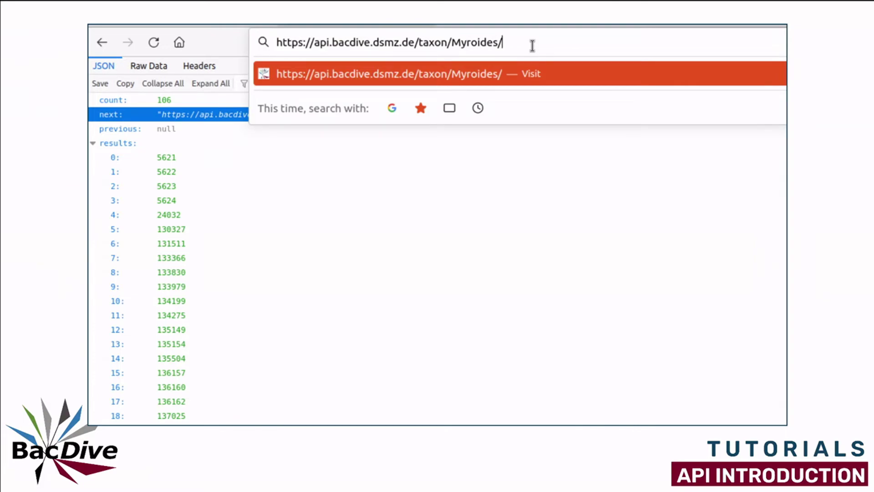
pyautogui.write('odoratus')
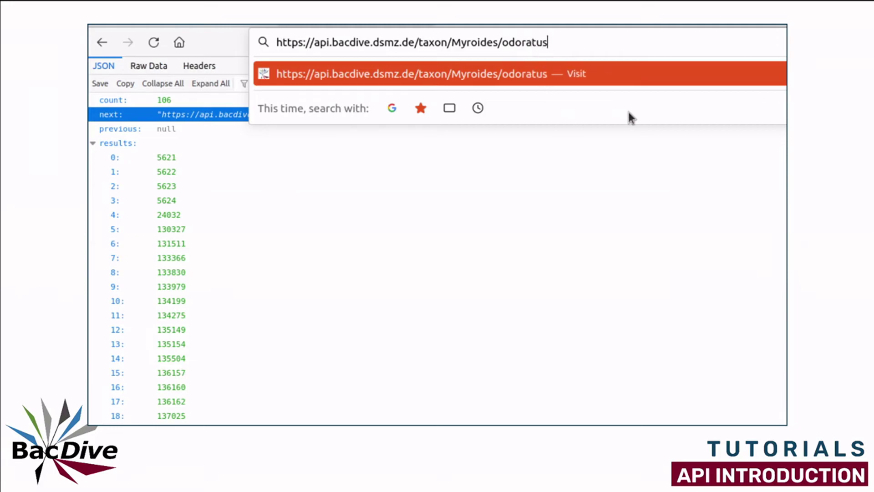
pyautogui.press('Return')
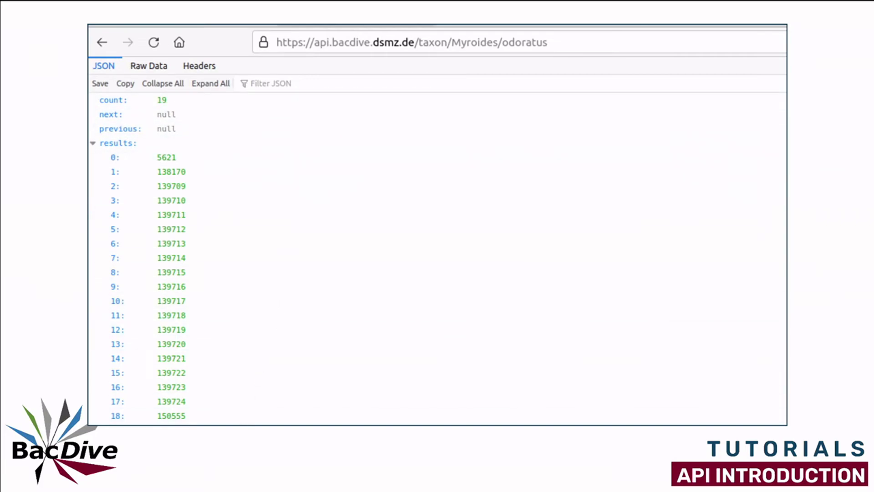
# Add a trailing slash to the taxon/Myroides/odoratus address.
pyautogui.click(568, 40)
pyautogui.click(568, 40)
pyautogui.write('/')
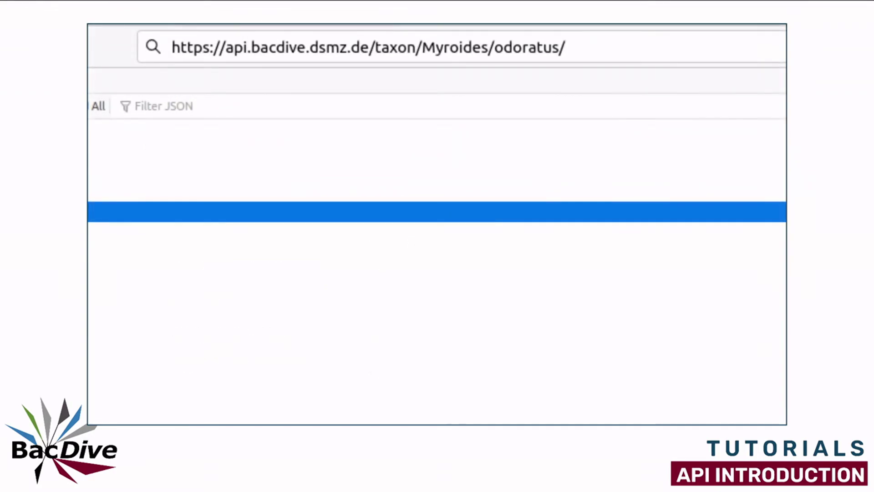
# Query sequence_16s/M58777, which returns the single strain ID 5621.
pyautogui.press('BackSpace')
pyautogui.press('BackSpace')
pyautogui.press('BackSpace')
pyautogui.press('BackSpace')
pyautogui.press('BackSpace')
pyautogui.press('BackSpace')
pyautogui.press('BackSpace')
pyautogui.press('BackSpace')
pyautogui.press('BackSpace')
pyautogui.press('BackSpace')
pyautogui.press('BackSpace')
pyautogui.press('BackSpace')
pyautogui.press('BackSpace')
pyautogui.press('BackSpace')
pyautogui.press('BackSpace')
pyautogui.press('BackSpace')
pyautogui.press('BackSpace')
pyautogui.press('BackSpace')
pyautogui.press('BackSpace')
pyautogui.press('BackSpace')
pyautogui.write('sequ')
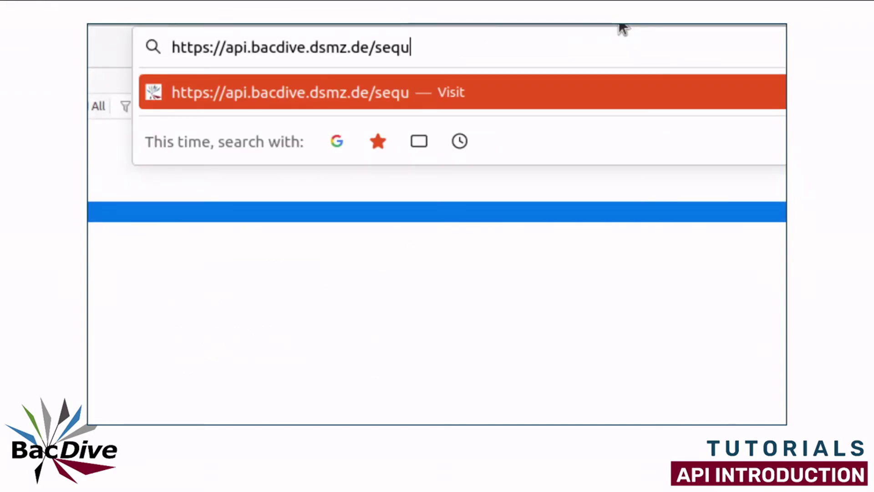
pyautogui.write('ence_')
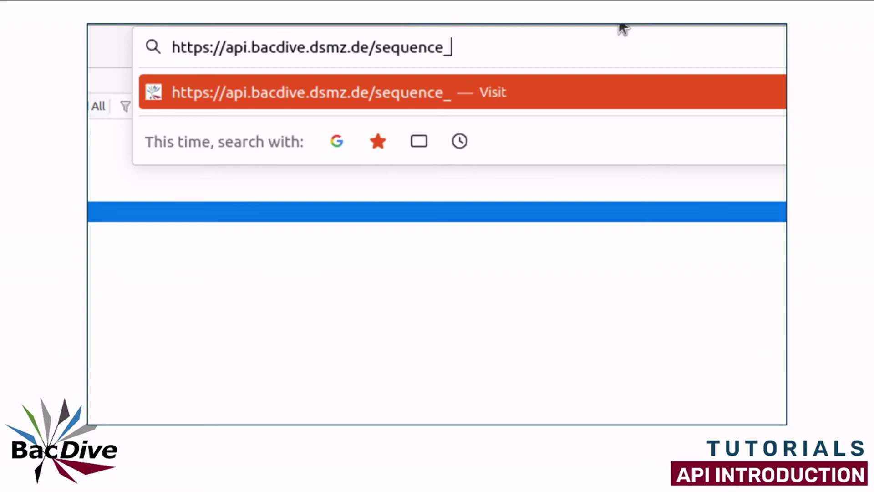
pyautogui.write('16s/')
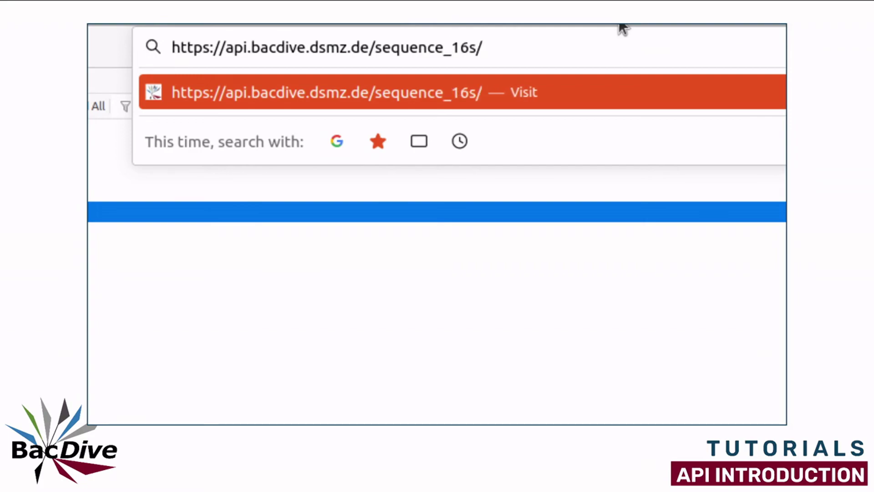
pyautogui.write('M5')
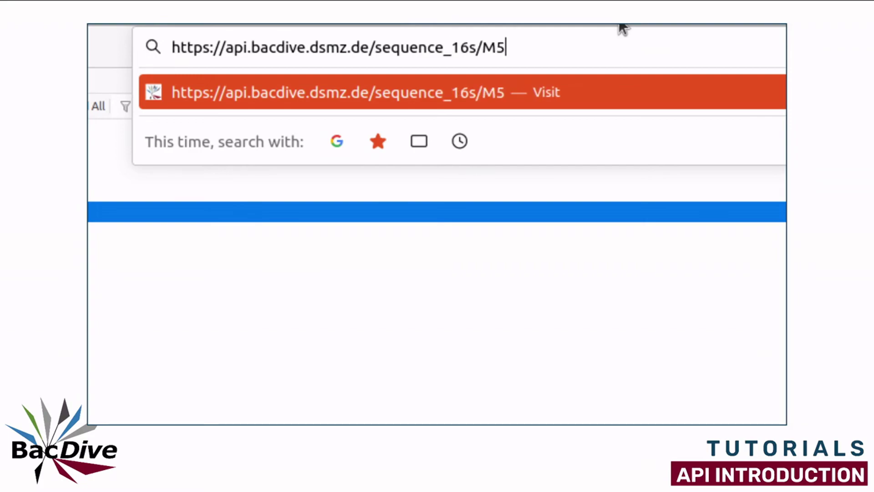
pyautogui.write('8777')
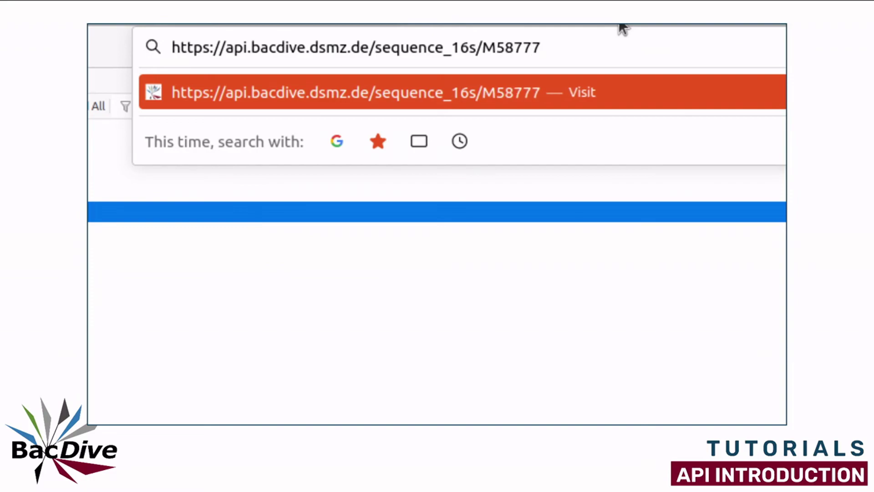
pyautogui.press('Return')
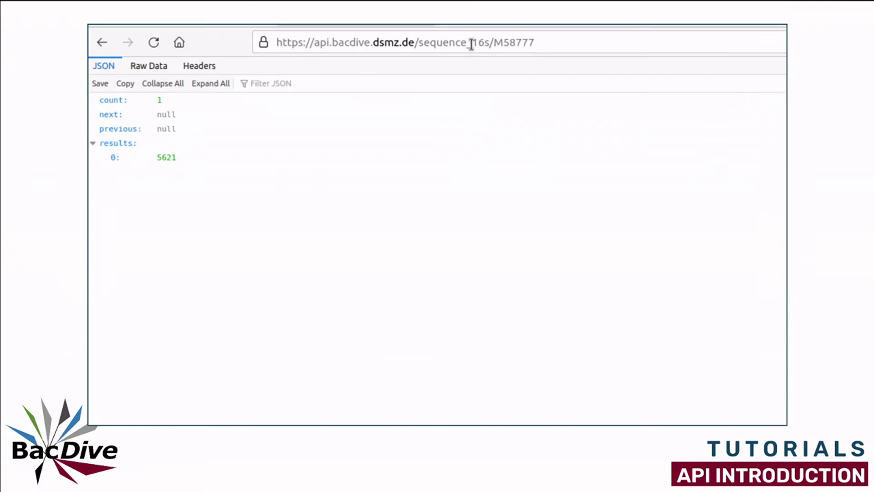
# Change the address to the sequence_genome endpoint and submit that query.
pyautogui.click(544, 47)
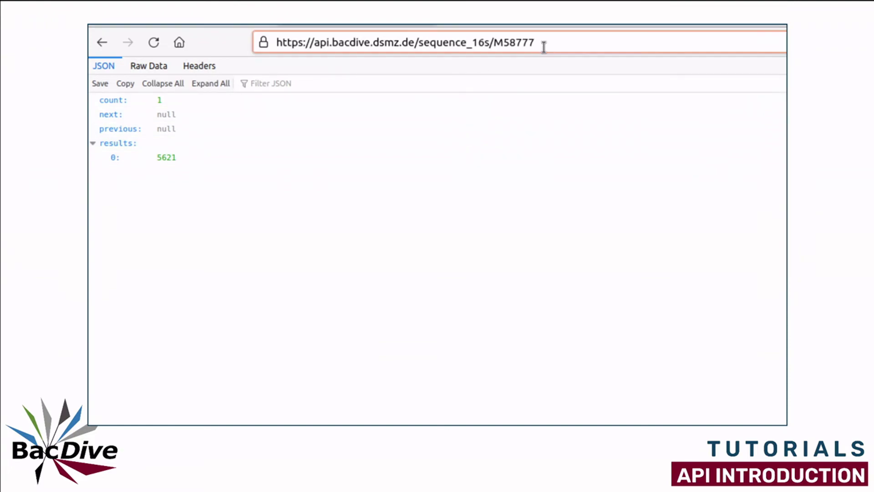
pyautogui.press('BackSpace')
pyautogui.press('BackSpace')
pyautogui.press('BackSpace')
pyautogui.press('BackSpace')
pyautogui.press('BackSpace')
pyautogui.press('BackSpace')
pyautogui.press('BackSpace')
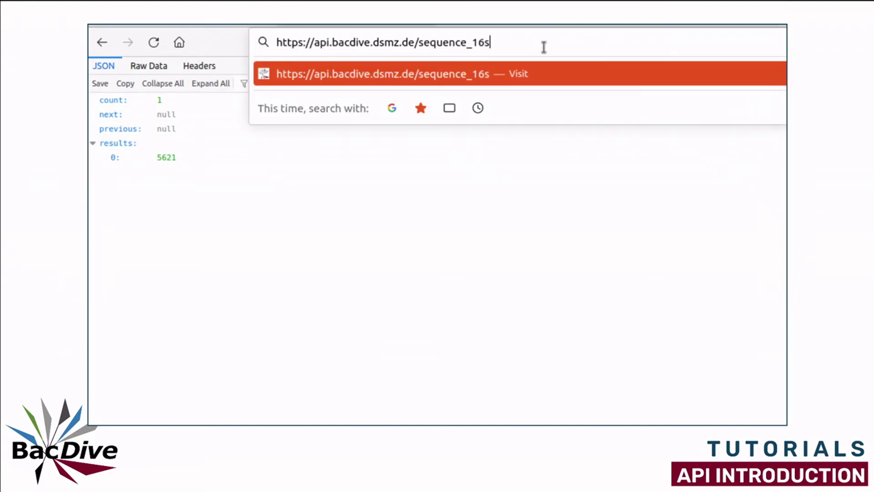
pyautogui.press('BackSpace')
pyautogui.press('BackSpace')
pyautogui.press('BackSpace')
pyautogui.write('genome')
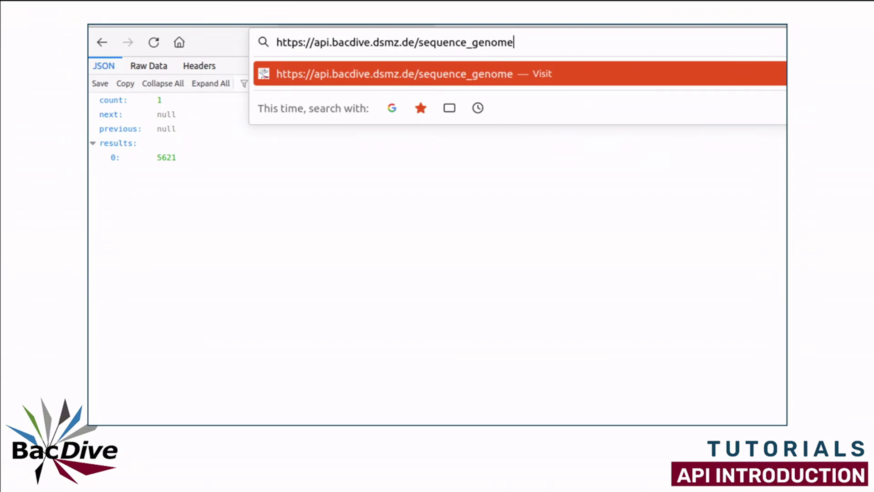
pyautogui.press('Return')
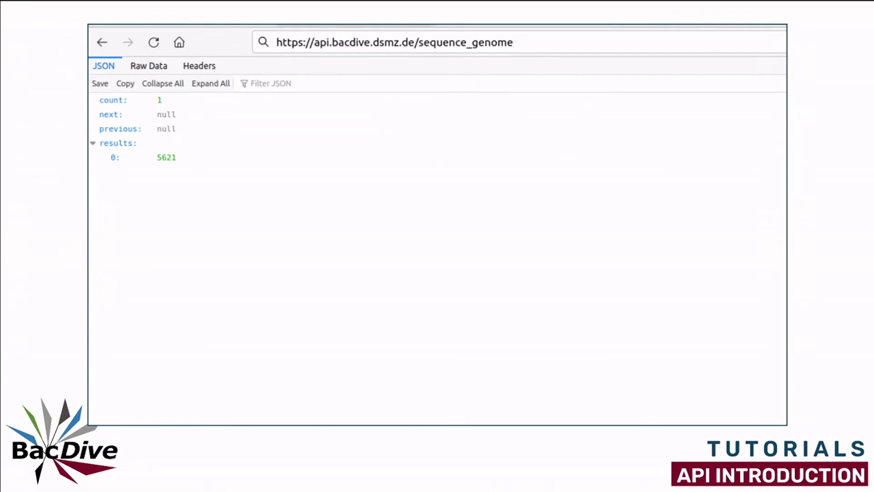